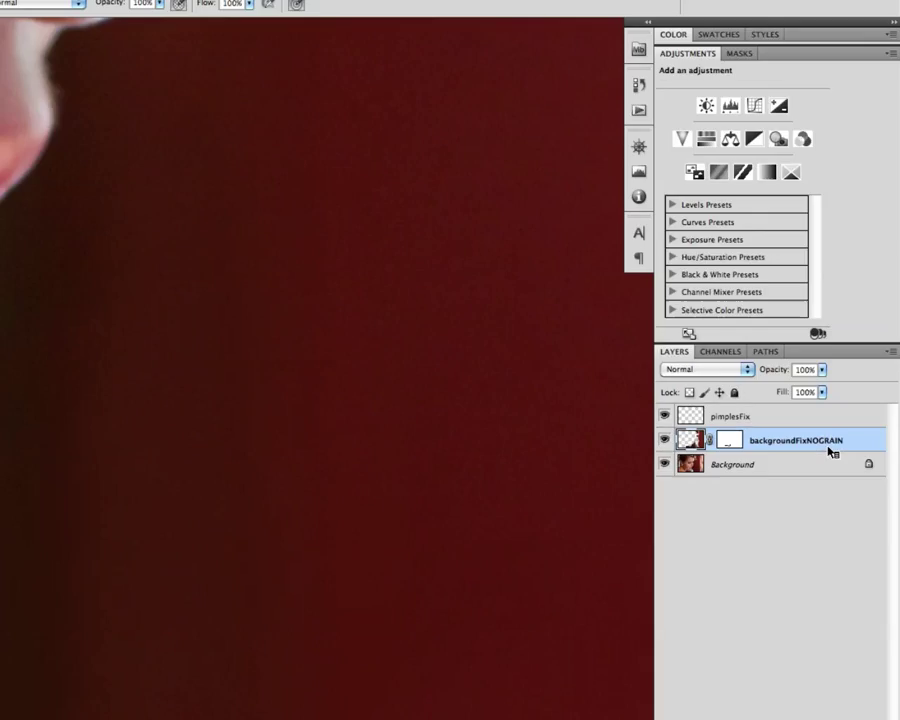
Duplicate backgroundFixNOGRAIN as a new layer named backgroundFixWITHGRAIN
right_click(846, 458)
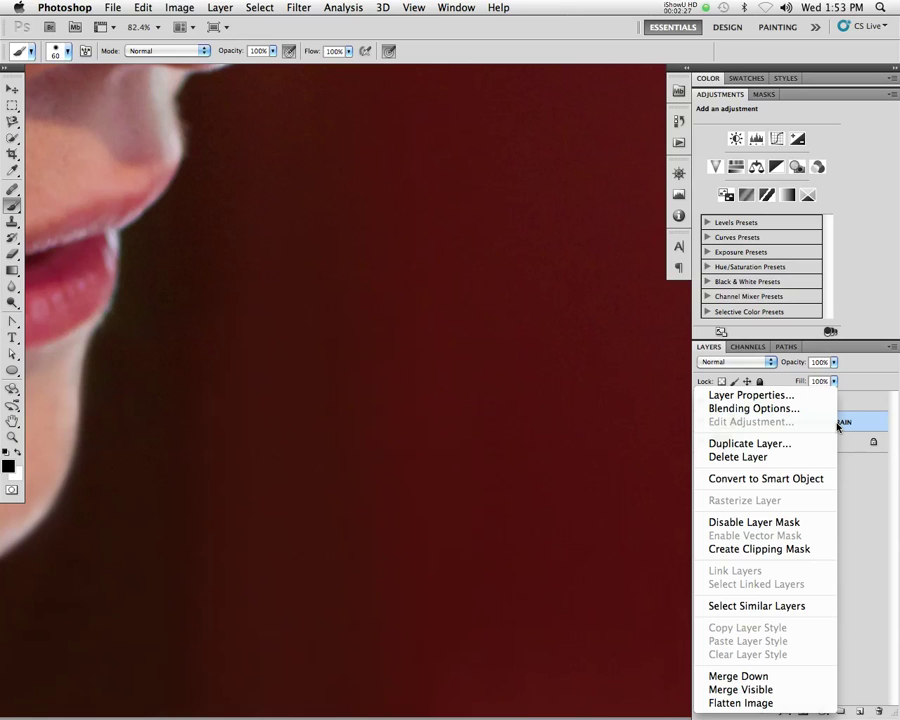
click(756, 444)
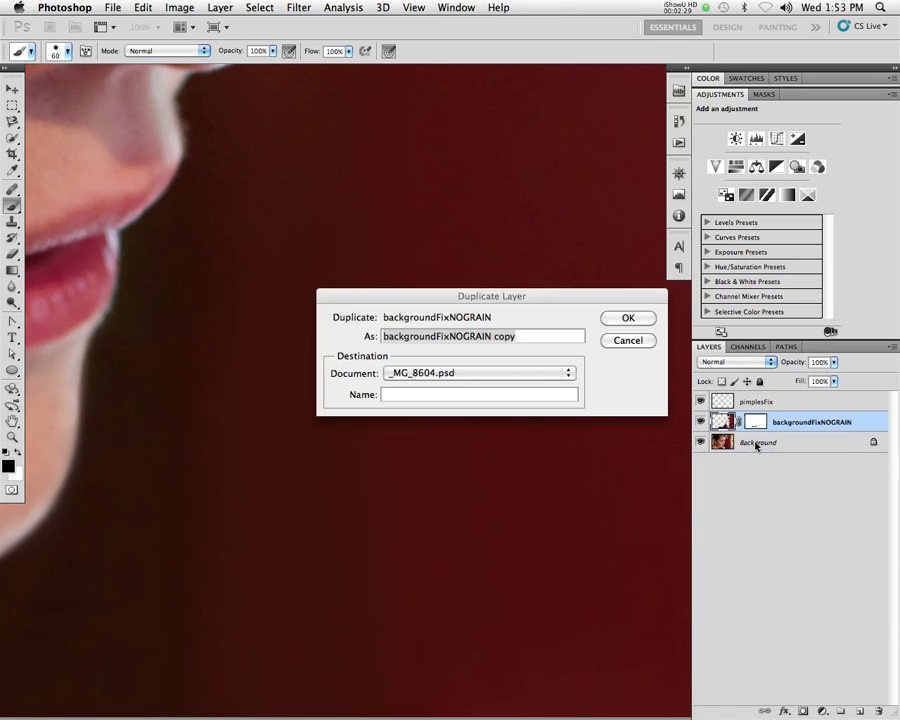
click(455, 335)
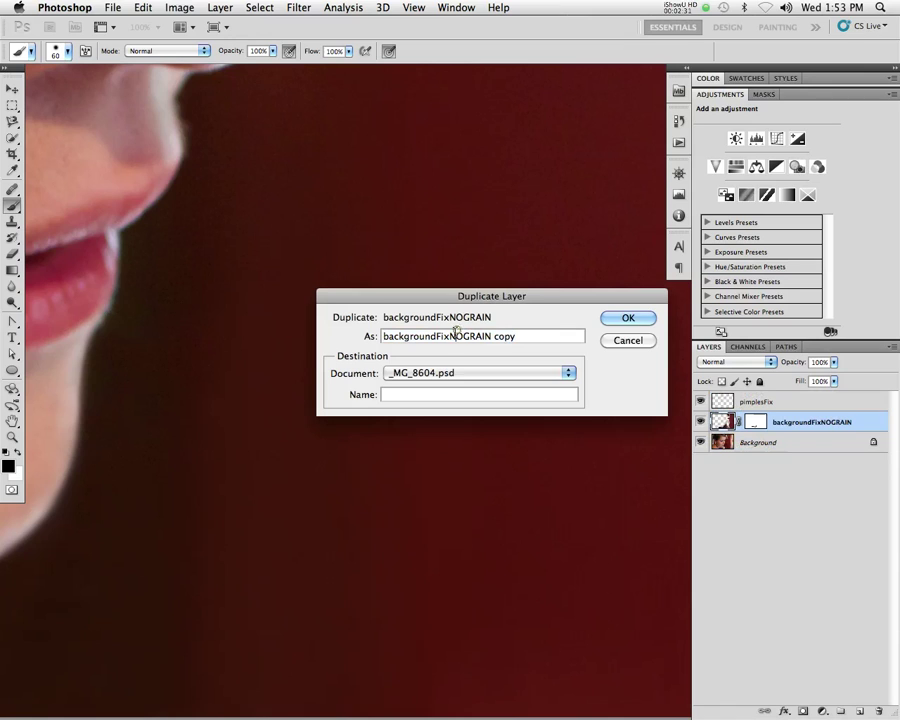
drag(455, 335, 553, 333)
text(W)
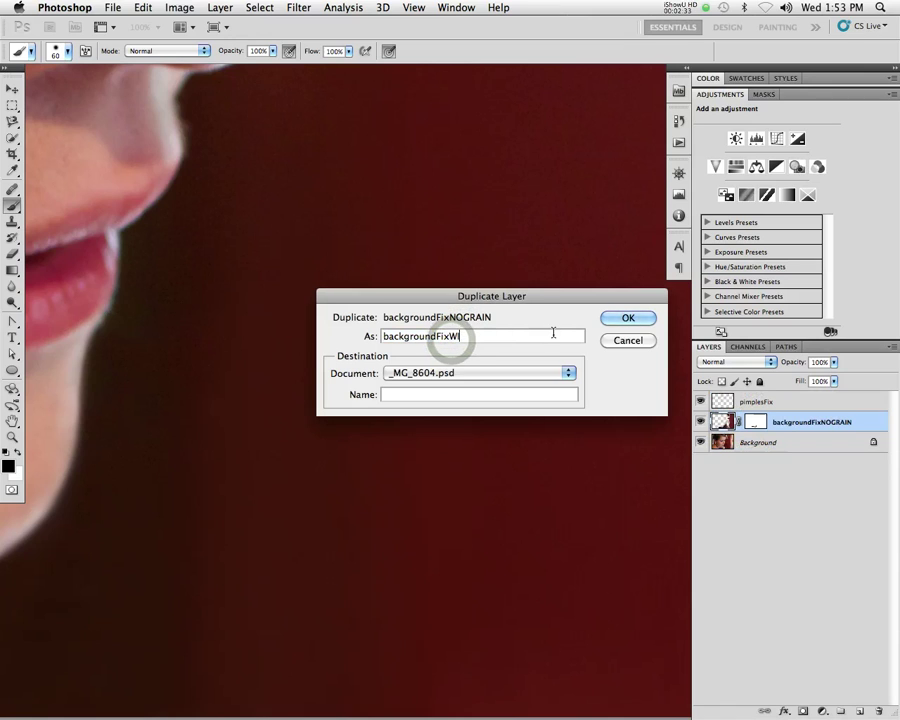
text(ITHGRAIN)
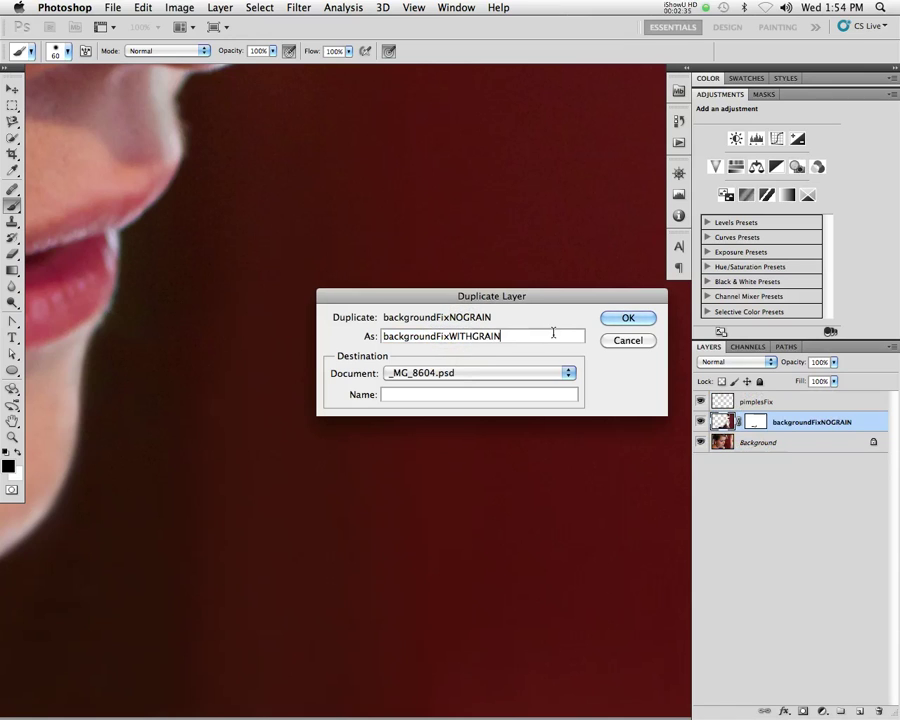
key(Return)
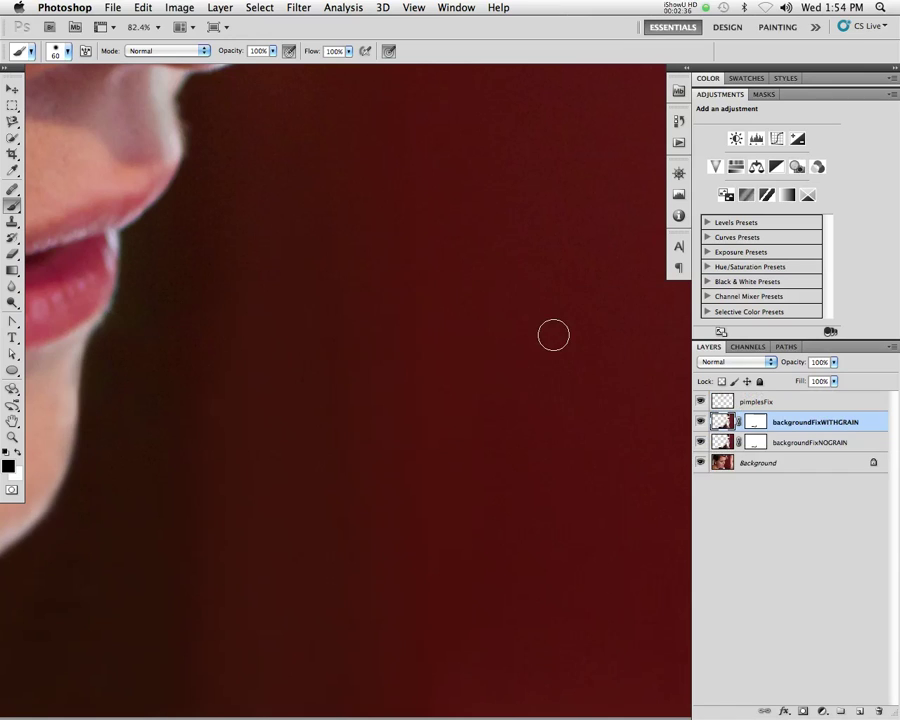
Fully lock and hide backgroundFixNOGRAIN, then select the backgroundFixWITHGRAIN copy
click(816, 441)
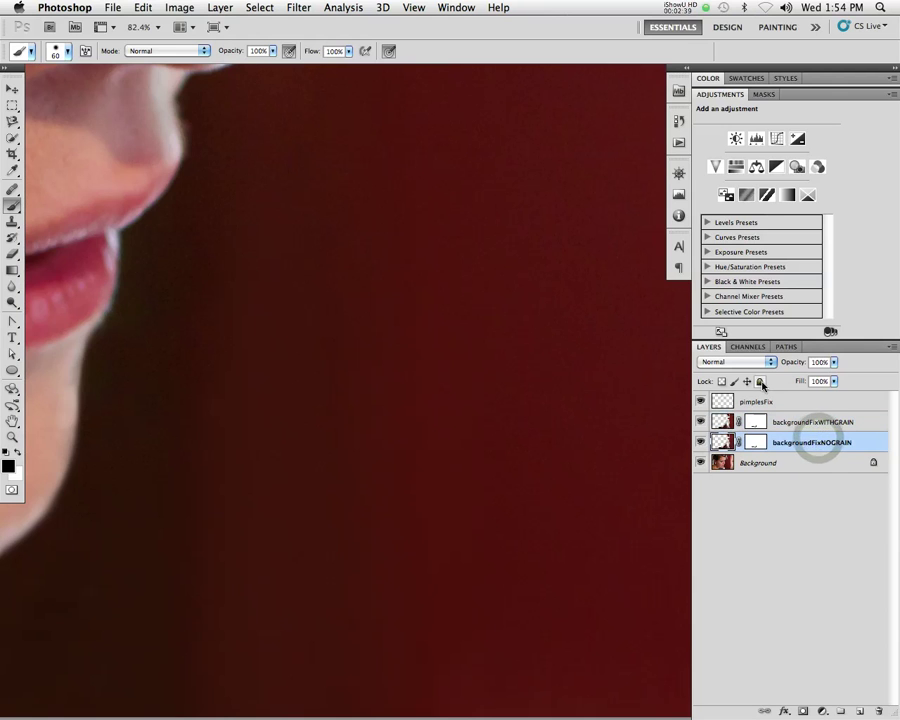
click(760, 382)
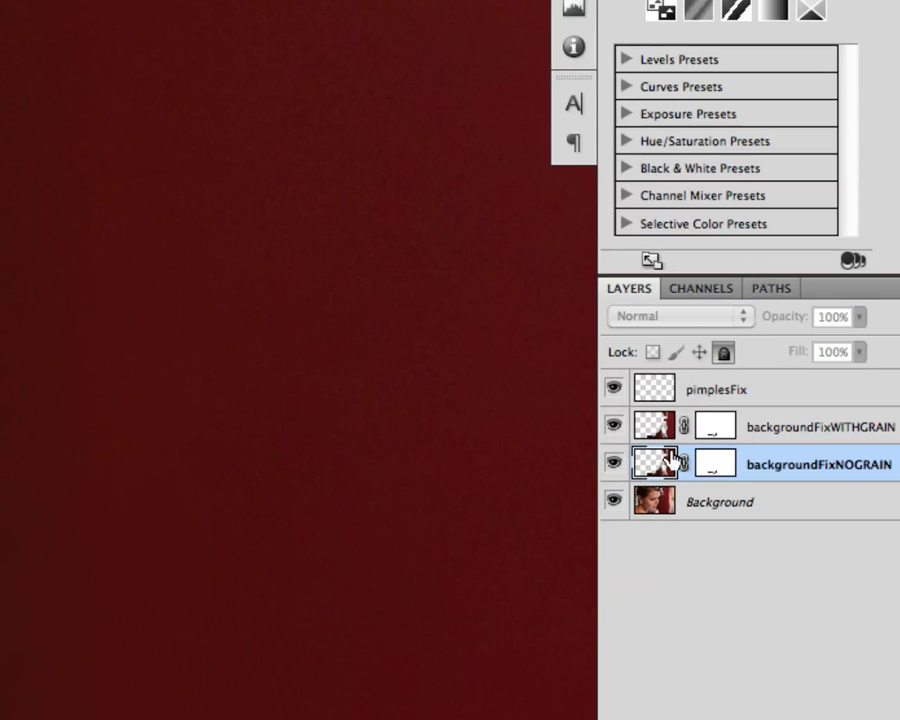
click(613, 467)
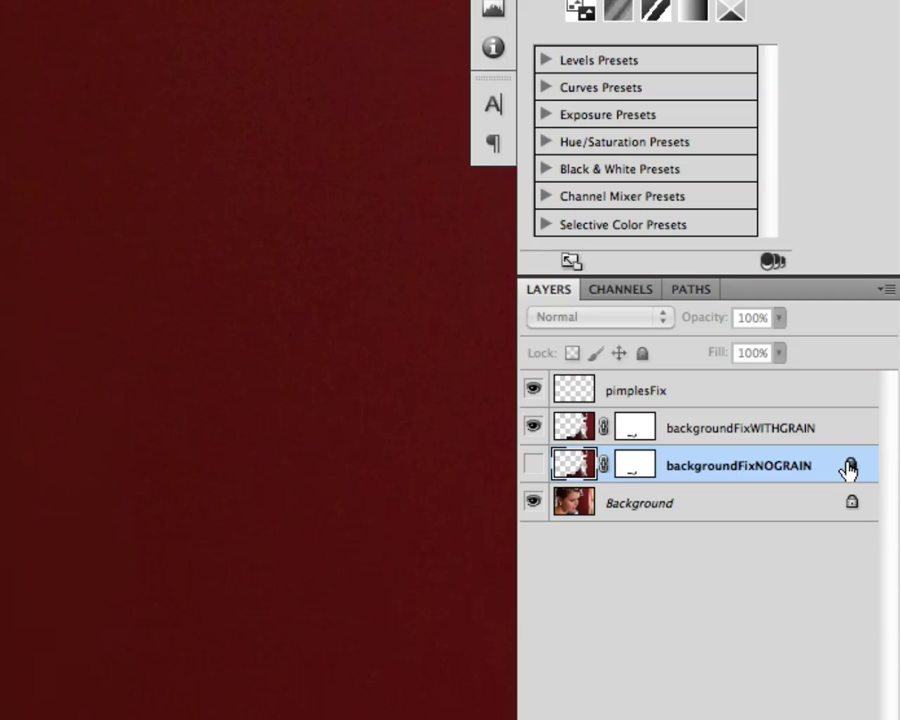
click(770, 432)
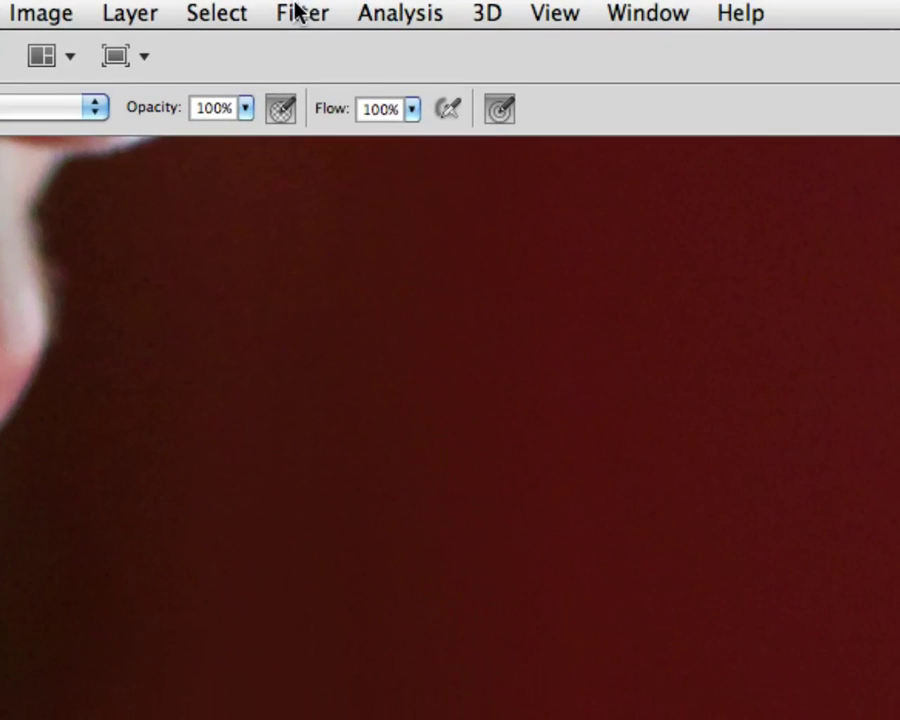
Bring up the Add Noise filter from the Filter menu's Noise submenu
click(296, 12)
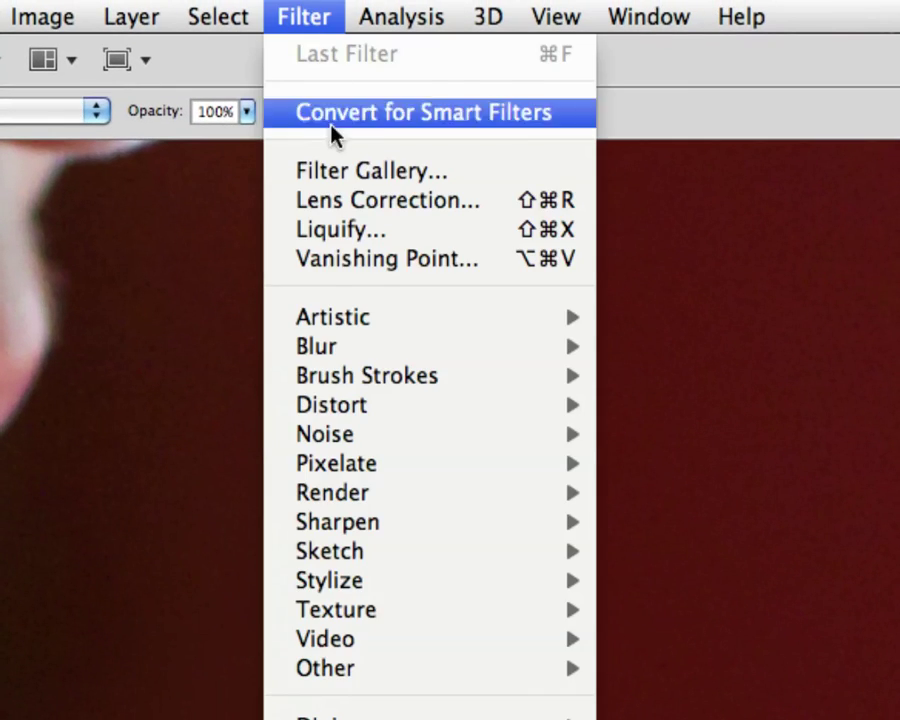
mouse_move(338, 441)
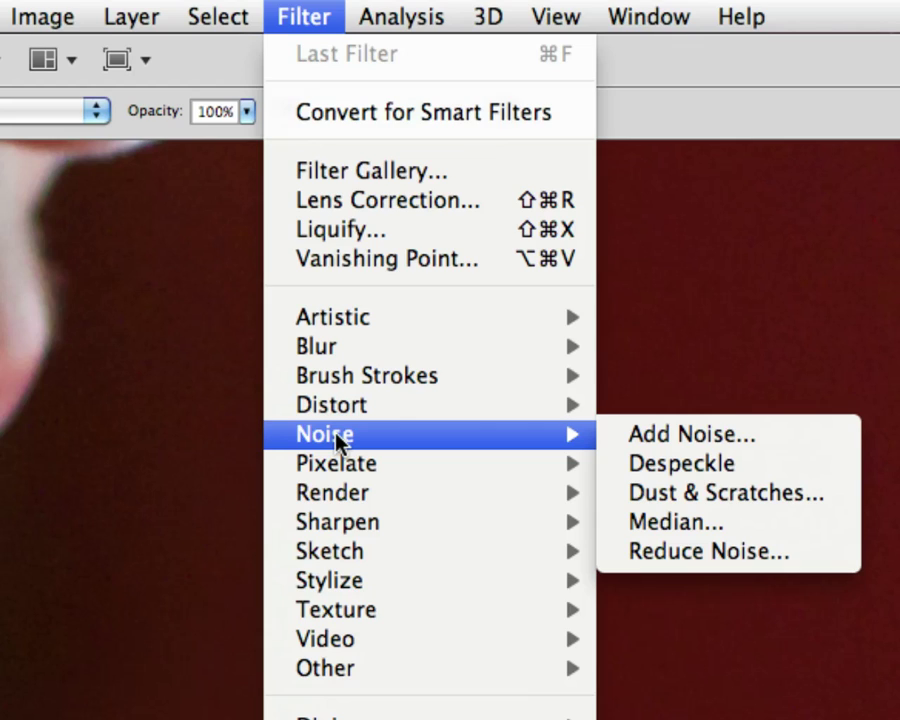
click(648, 433)
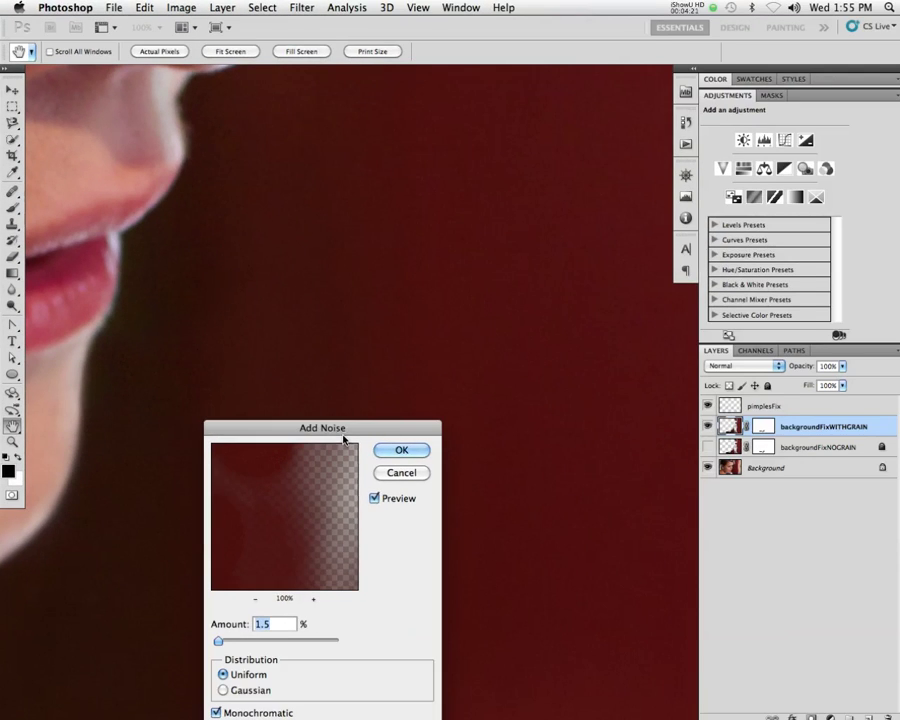
Move the Add Noise dialog aside and preview noise around the lip edge and background
drag(345, 428, 488, 314)
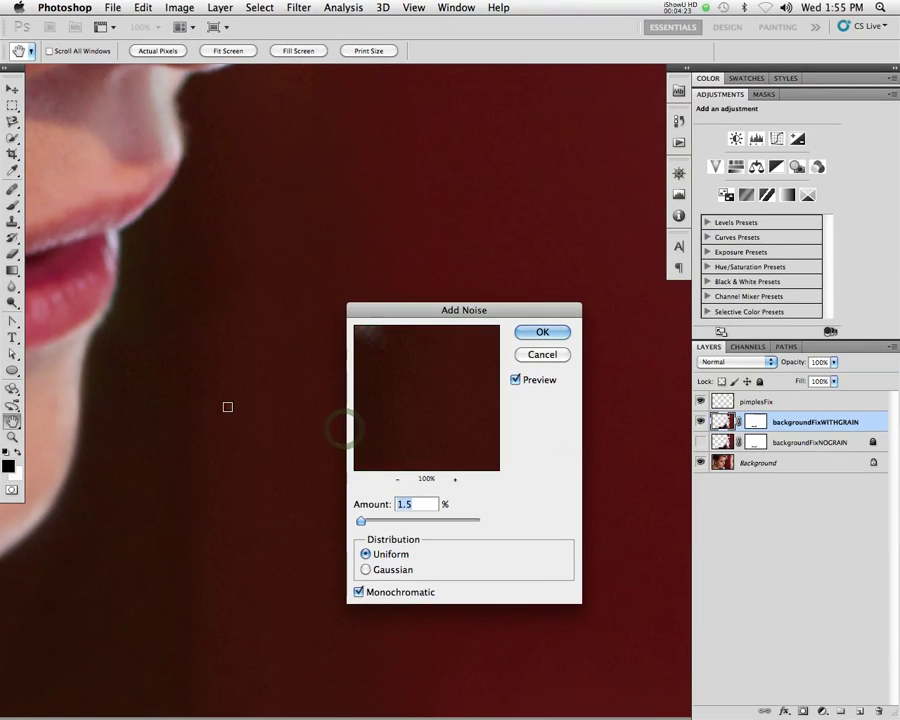
click(227, 407)
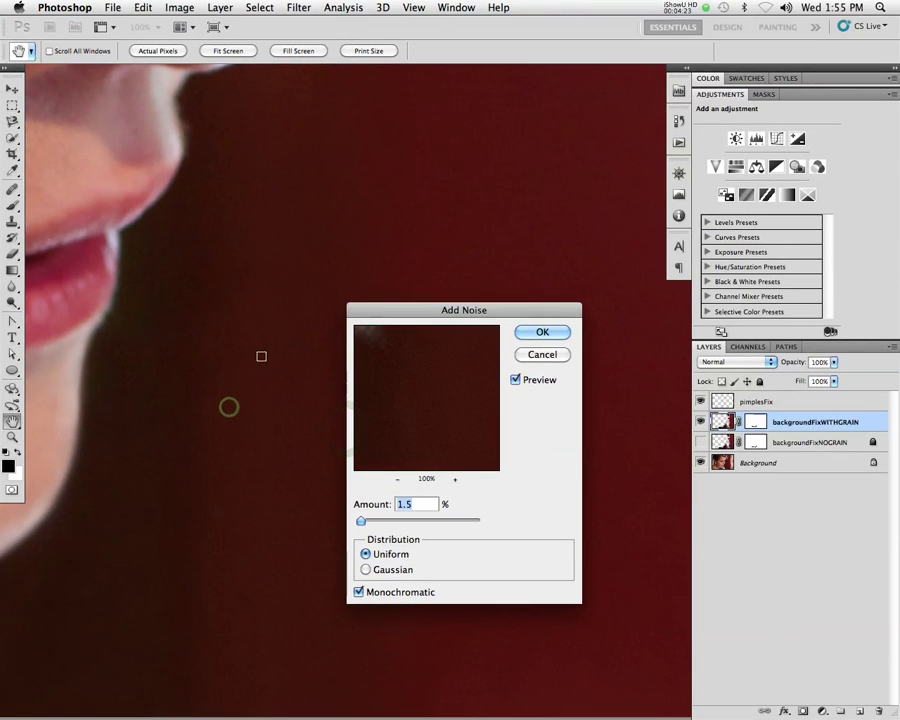
click(248, 332)
click(232, 310)
click(196, 334)
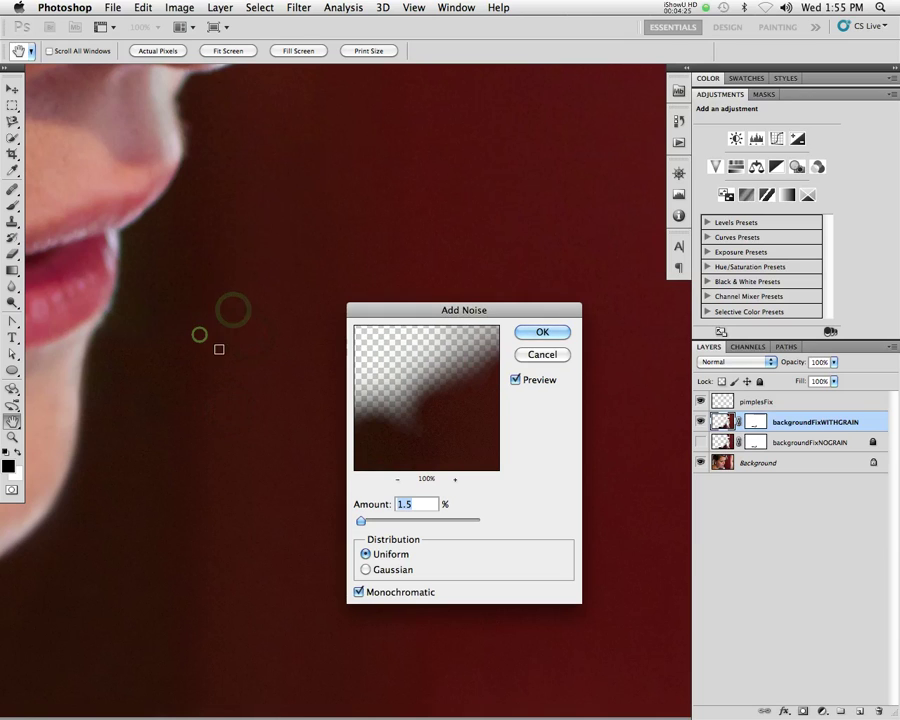
click(223, 352)
click(181, 352)
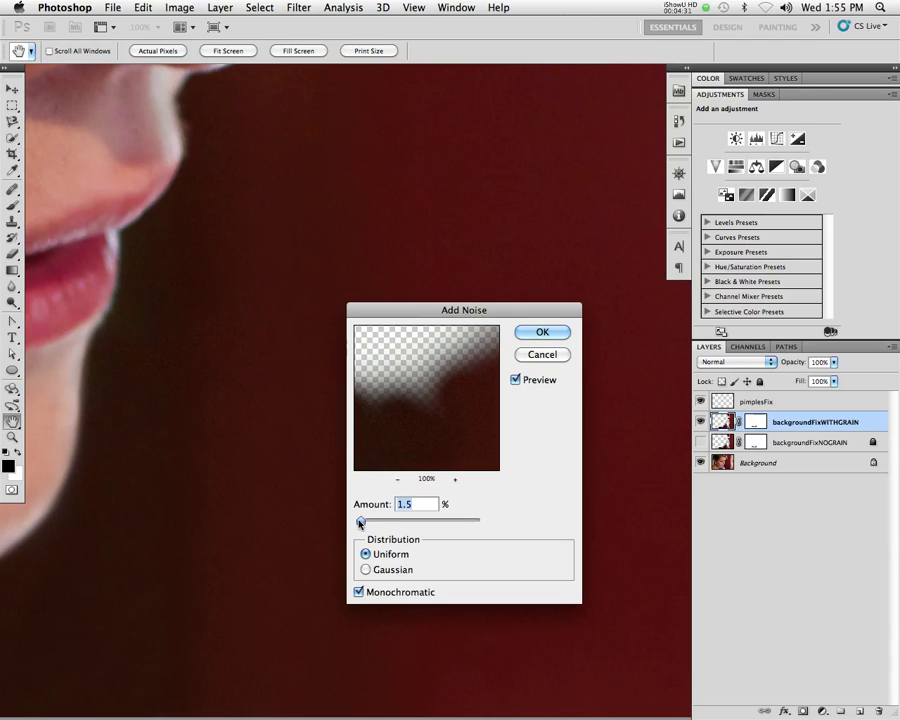
Raise the noise amount to 16.57%, compare coloured noise, then keep Monochromatic
drag(362, 523, 366, 524)
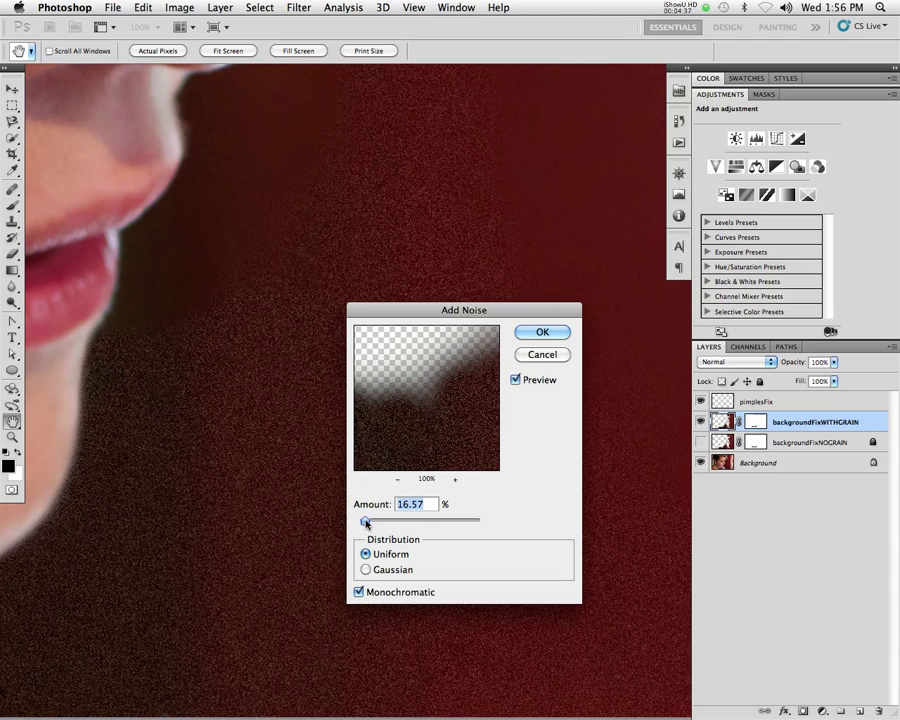
drag(393, 316, 490, 303)
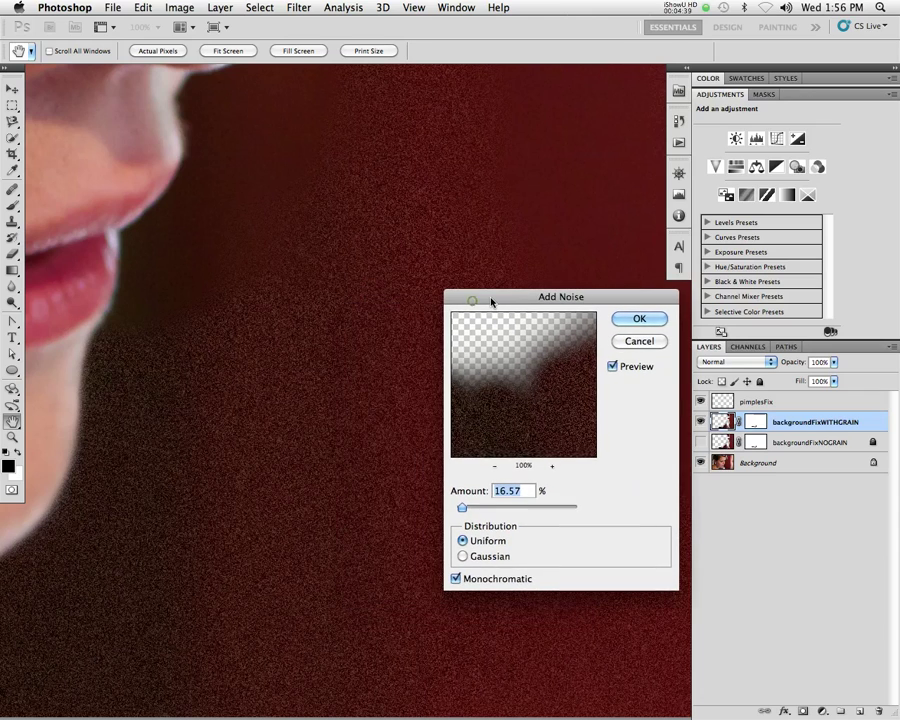
click(455, 580)
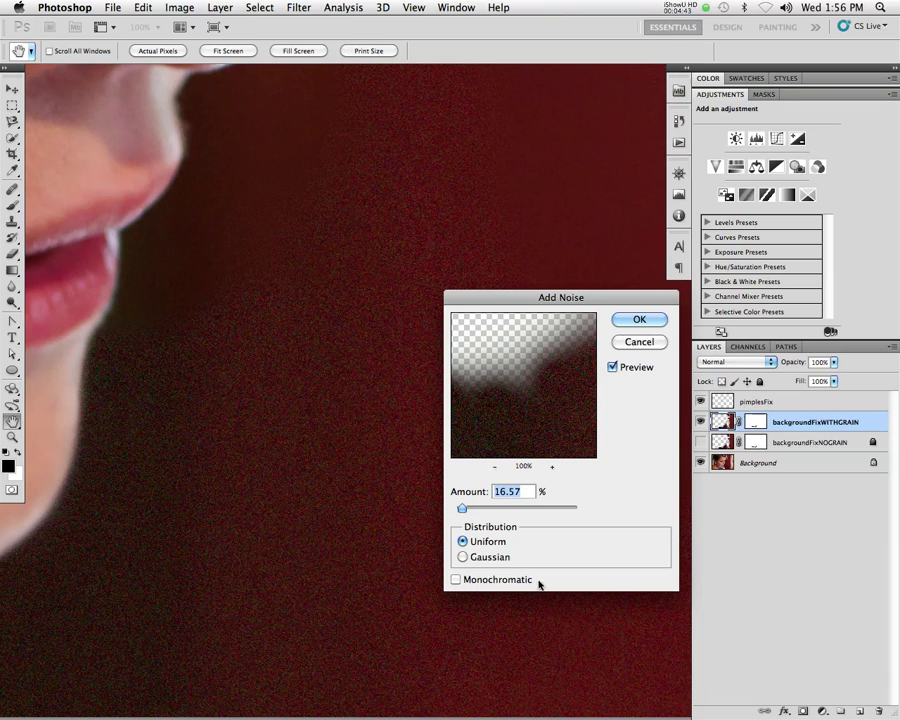
click(455, 580)
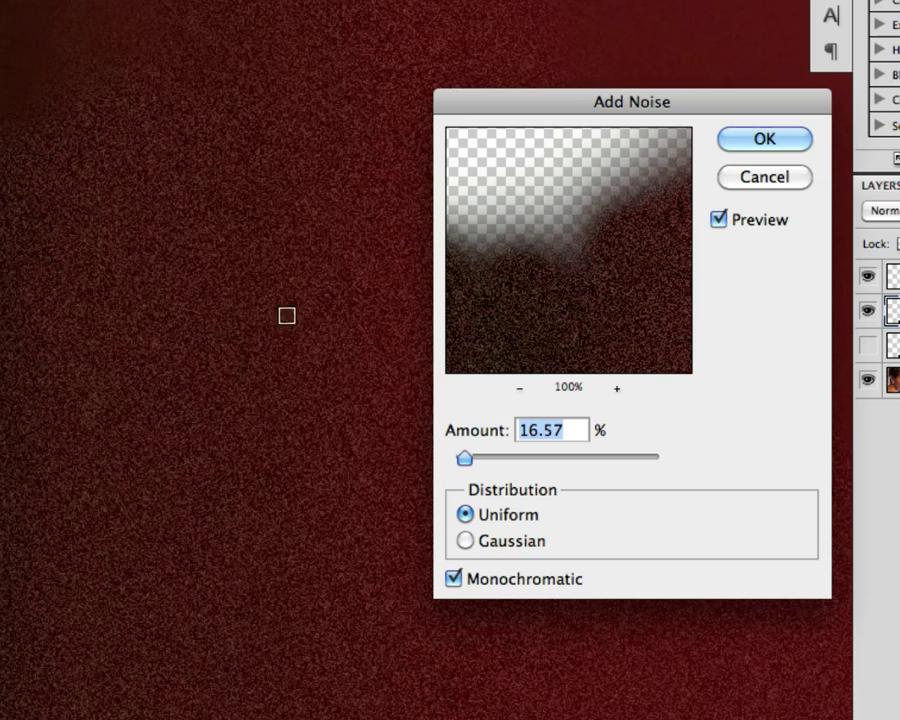
drag(163, 225, 311, 561)
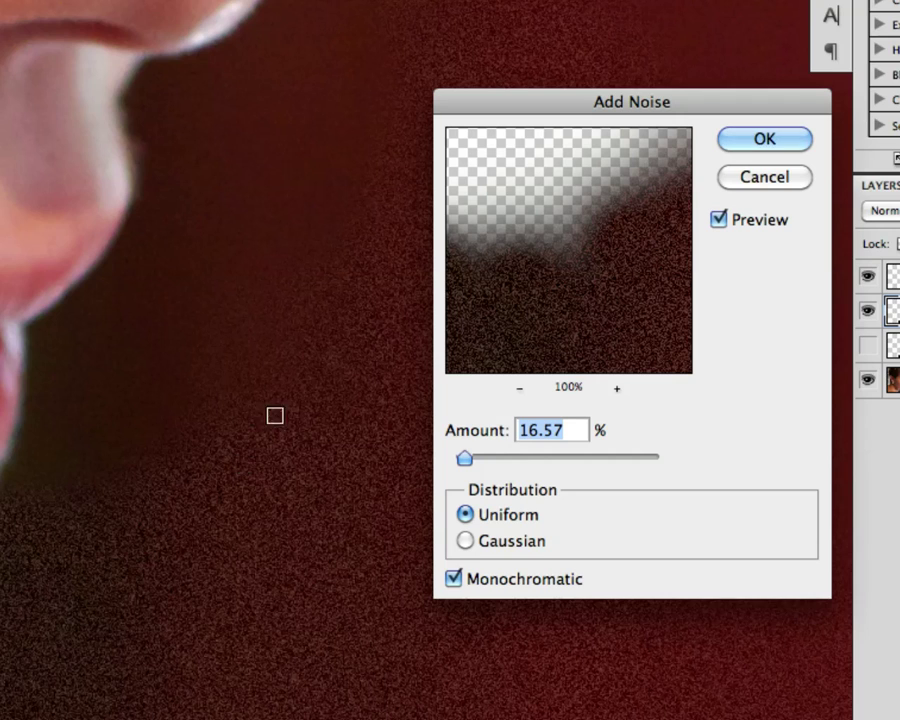
Try noise amounts of 3.5 and 11.86% with Gaussian distribution, then return to Uniform
drag(323, 323, 263, 450)
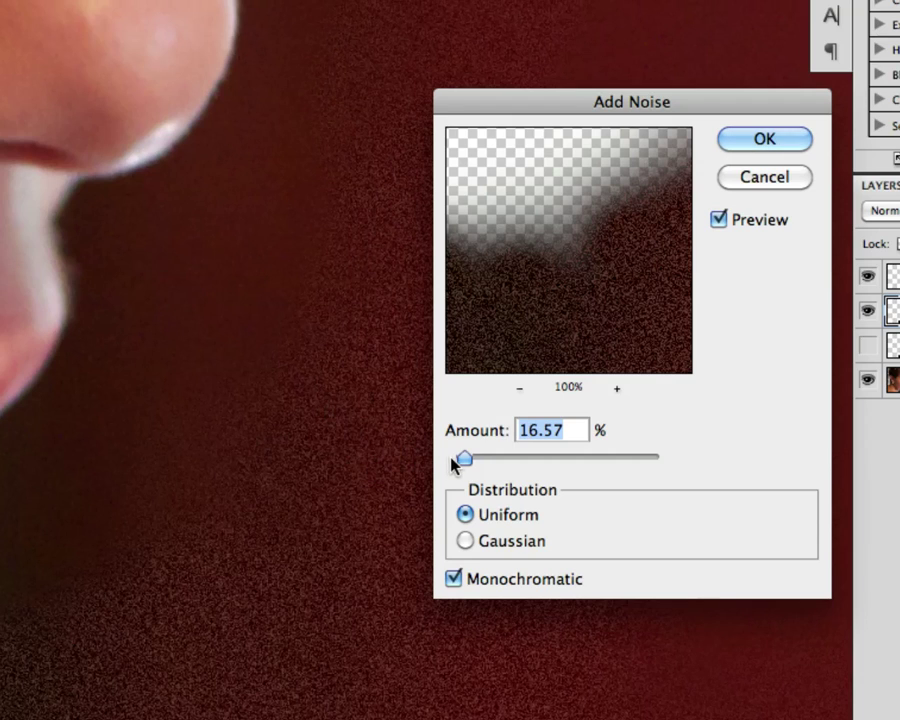
mouse_move(463, 462)
mouse_down()
mouse_move(597, 462)
mouse_move(459, 462)
mouse_up()
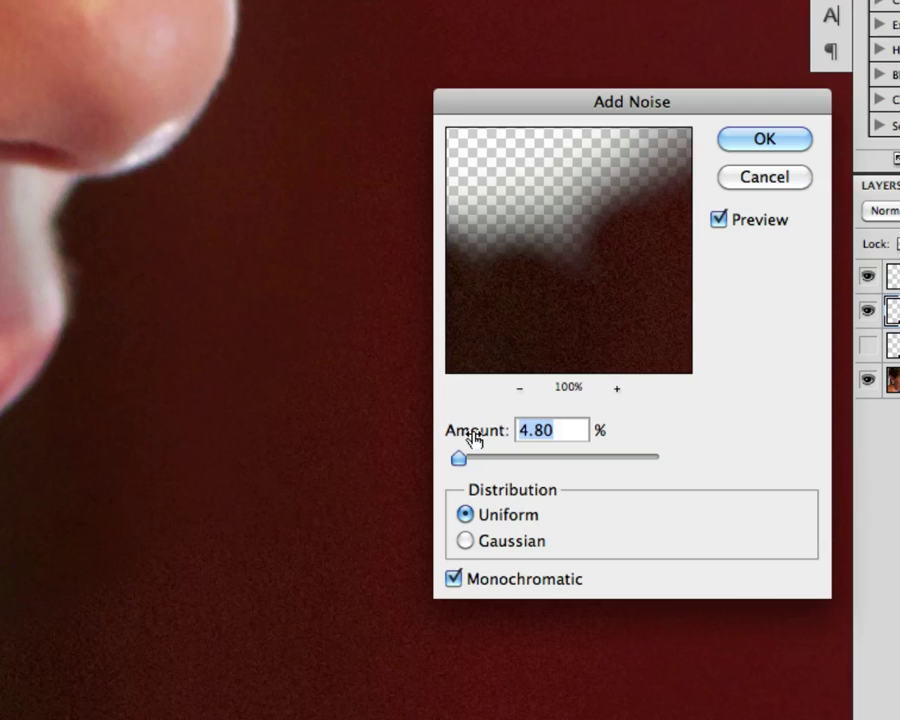
text(3.5)
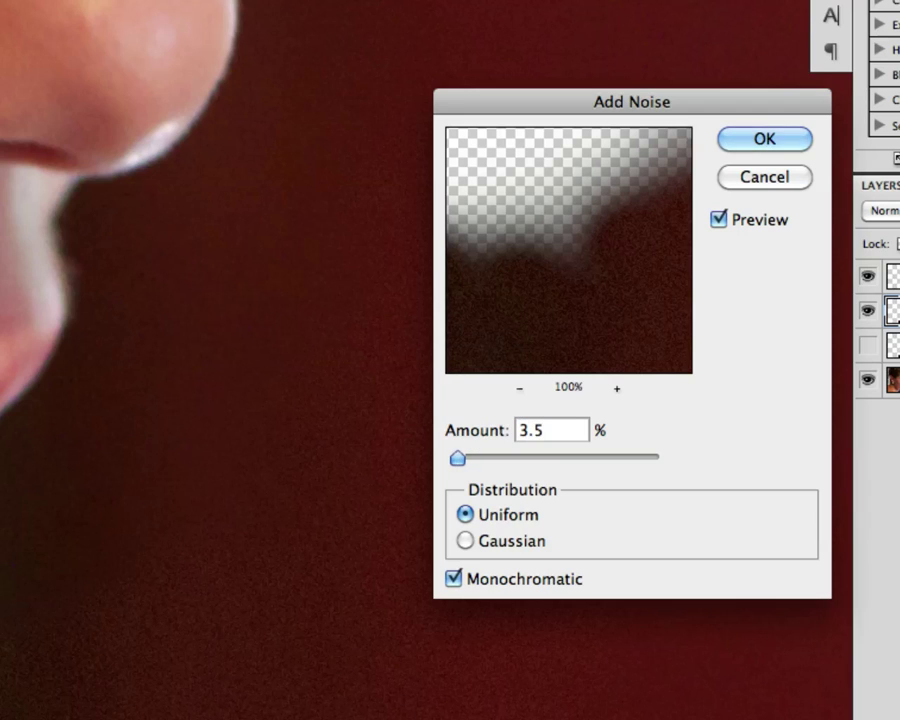
click(467, 541)
drag(472, 458, 459, 466)
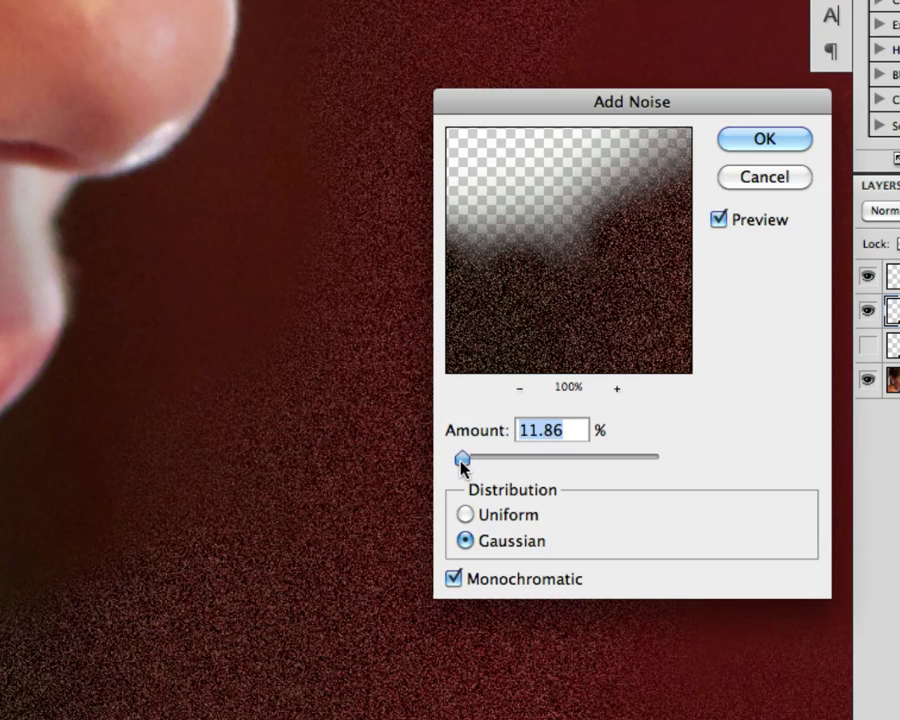
click(466, 516)
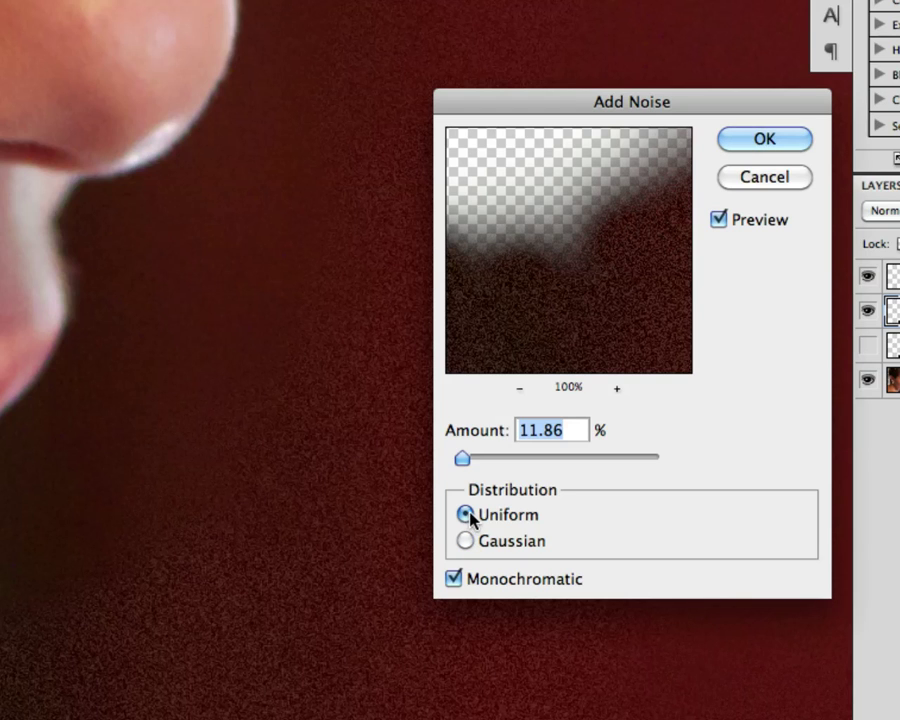
Compare Gaussian and Uniform distributions, keeping Uniform, and lower the noise amount
click(466, 540)
click(466, 516)
click(465, 540)
click(464, 516)
drag(463, 462, 457, 466)
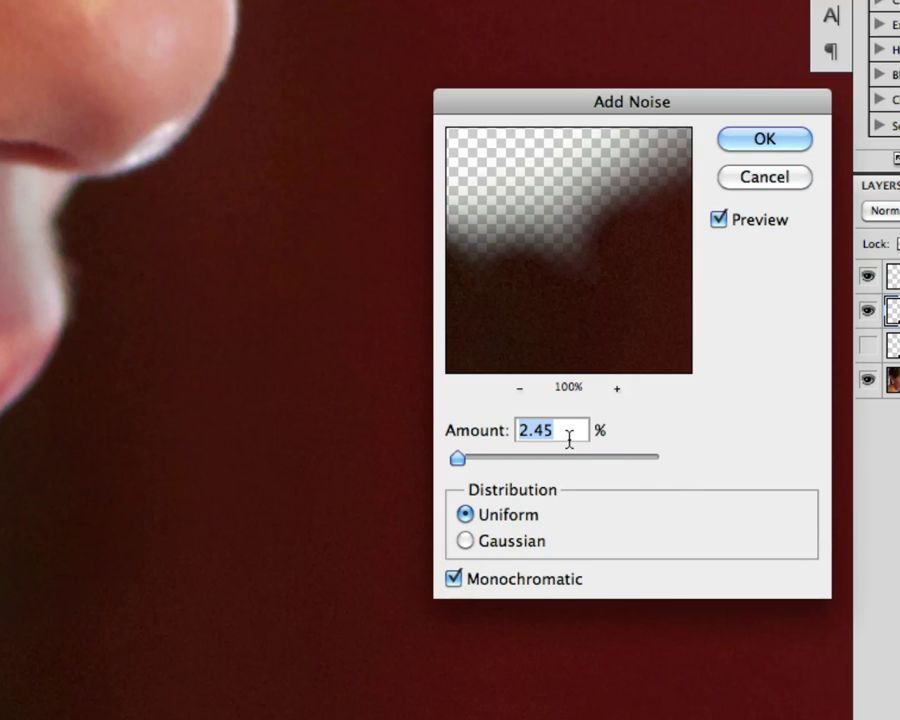
Toggle Preview repeatedly to compare the red background with and without noise
click(718, 220)
click(718, 220)
click(718, 220)
click(718, 220)
click(718, 220)
click(718, 220)
drag(268, 572, 309, 386)
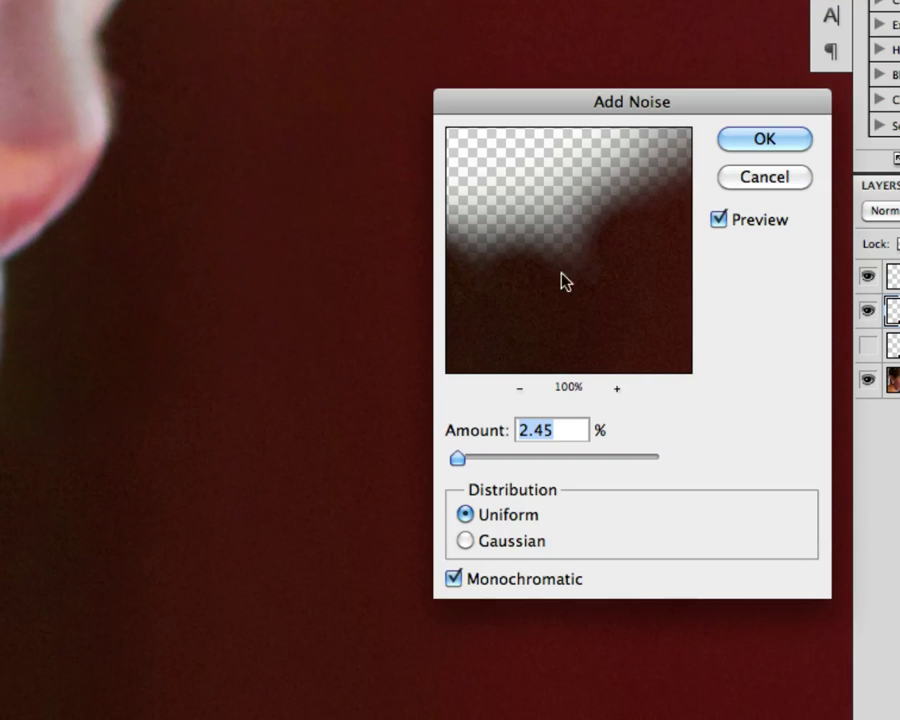
click(718, 220)
click(718, 220)
click(718, 220)
click(718, 220)
Try noise amounts of 2.75 and 2.0, settling on 2.5%
text(2.75)
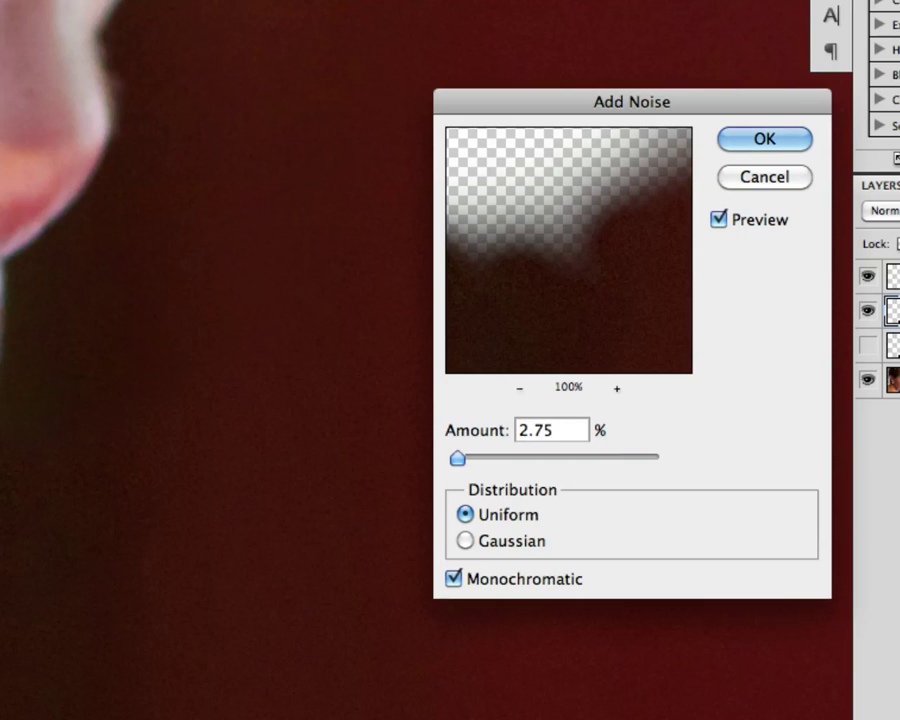
key(Tab)
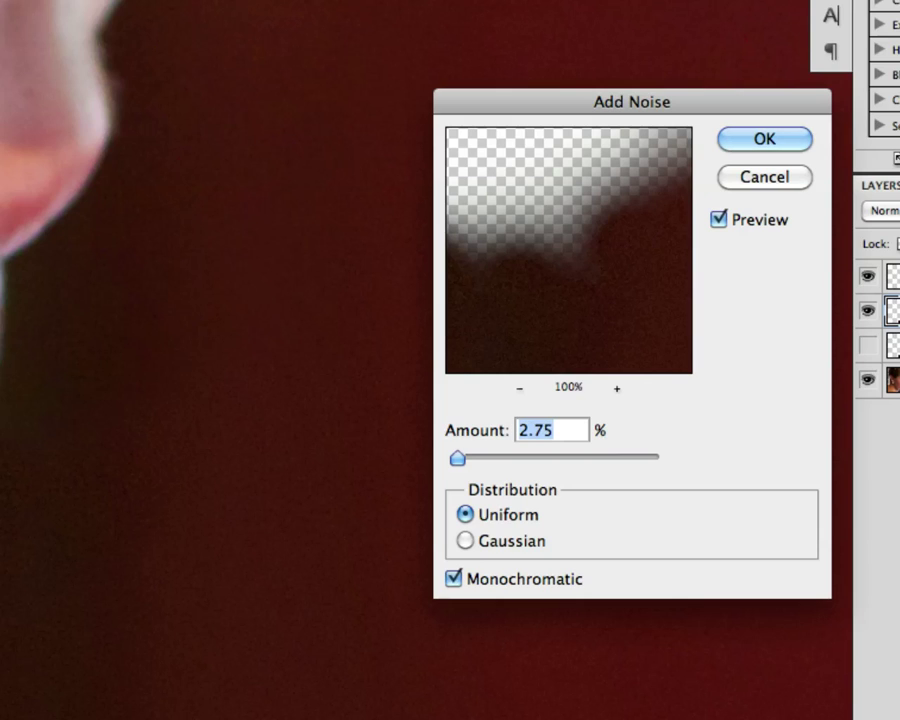
key(BackSpace)
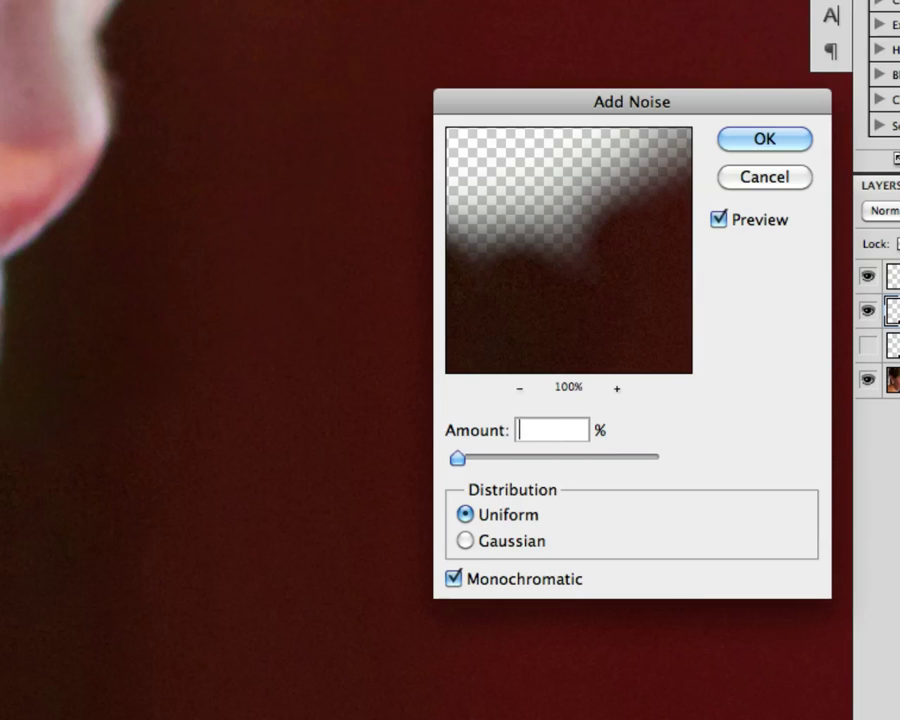
text(2.0)
key(Tab)
text(2.5)
key(Tab)
Compare the 2.5% grain with Preview on and off, then apply Add Noise
click(719, 221)
click(719, 221)
click(719, 221)
click(719, 221)
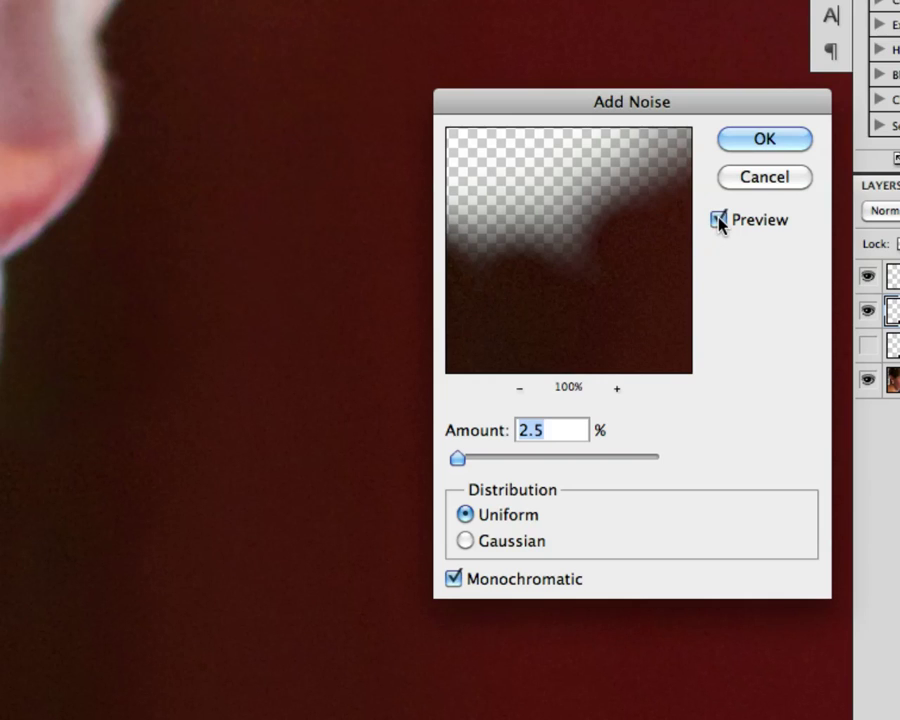
click(782, 146)
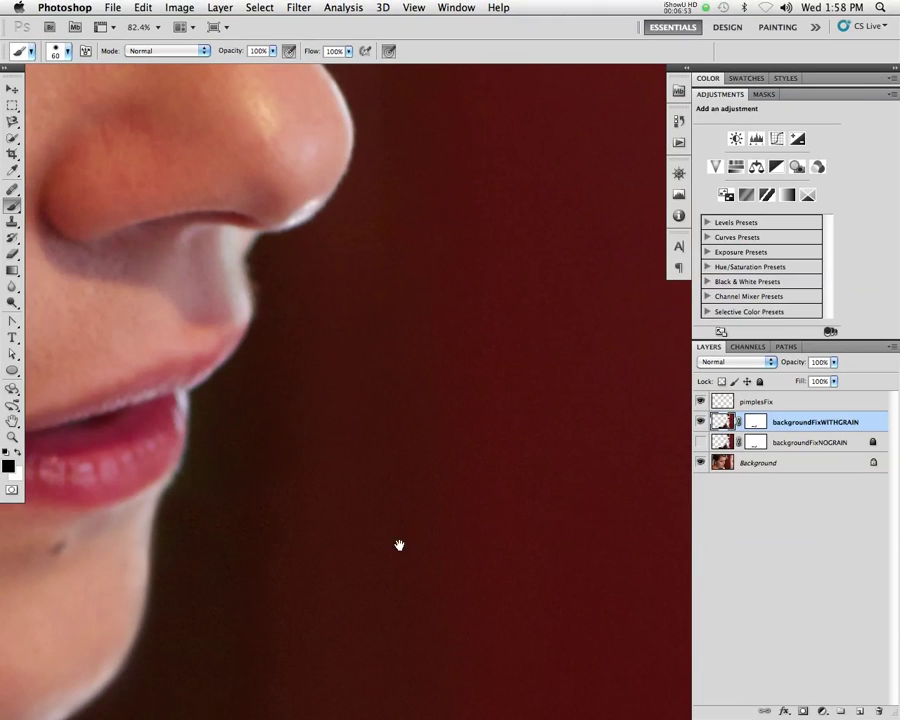
drag(380, 487, 385, 209)
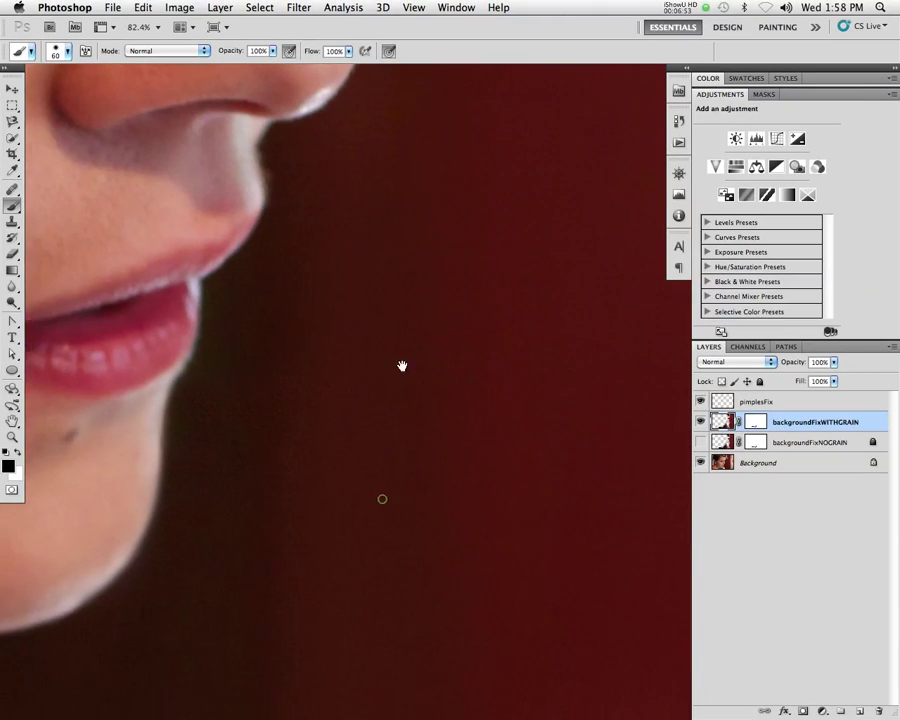
drag(401, 366, 281, 297)
mouse_move(418, 311)
mouse_down()
mouse_move(293, 343)
mouse_move(444, 357)
mouse_up()
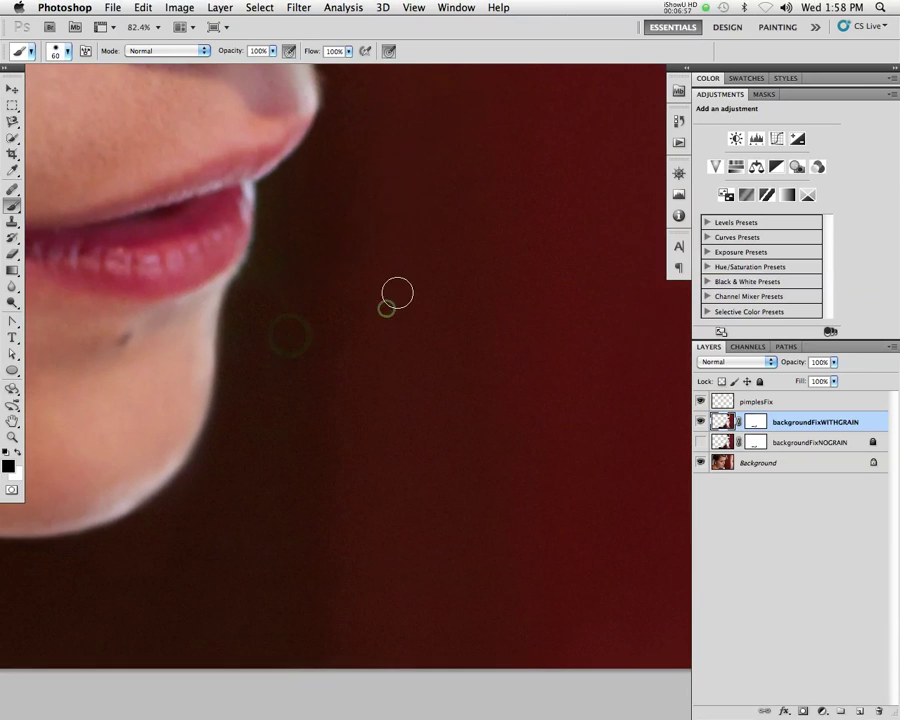